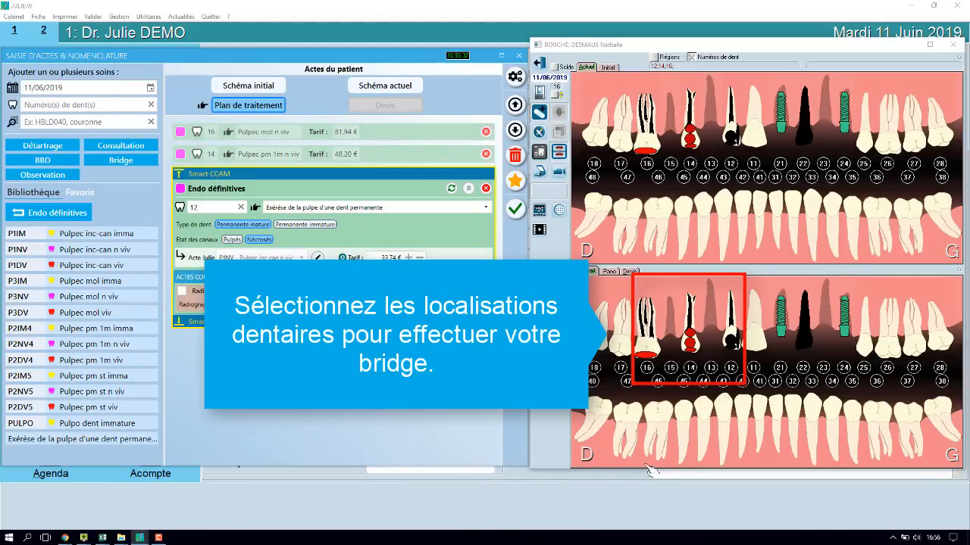
Step: Select teeth 16 to 12 on the treatment plan chart and start configuring a bridge for them
left_click_drag(734, 341, 642, 338)
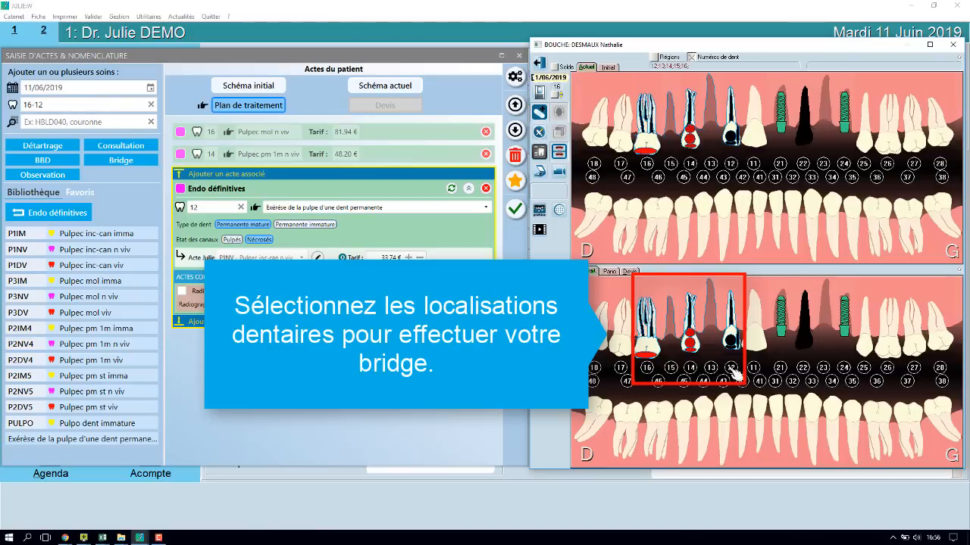
left_click(119, 161)
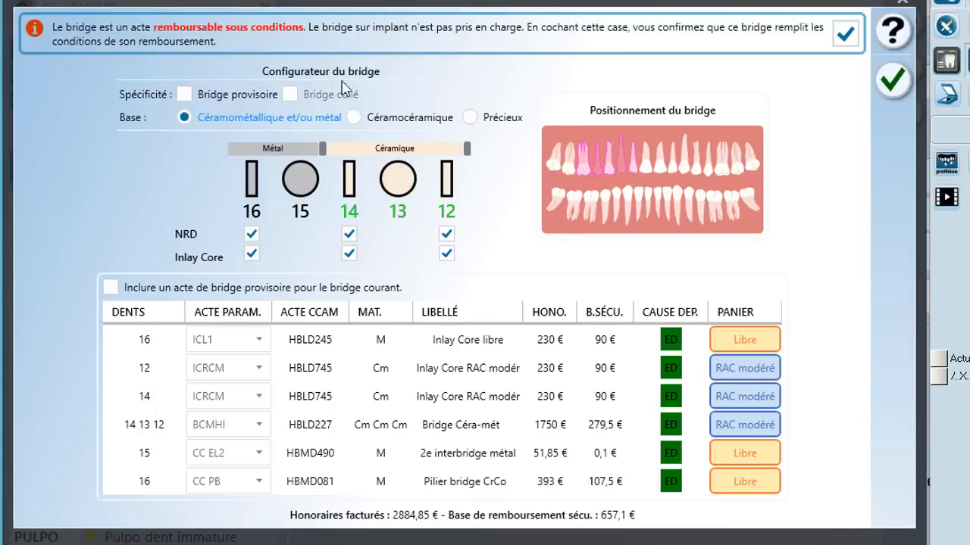
Step: Try the provisional bridge option, and try extending the metal to tooth 14 before returning that tooth to ceramic
left_click(184, 95)
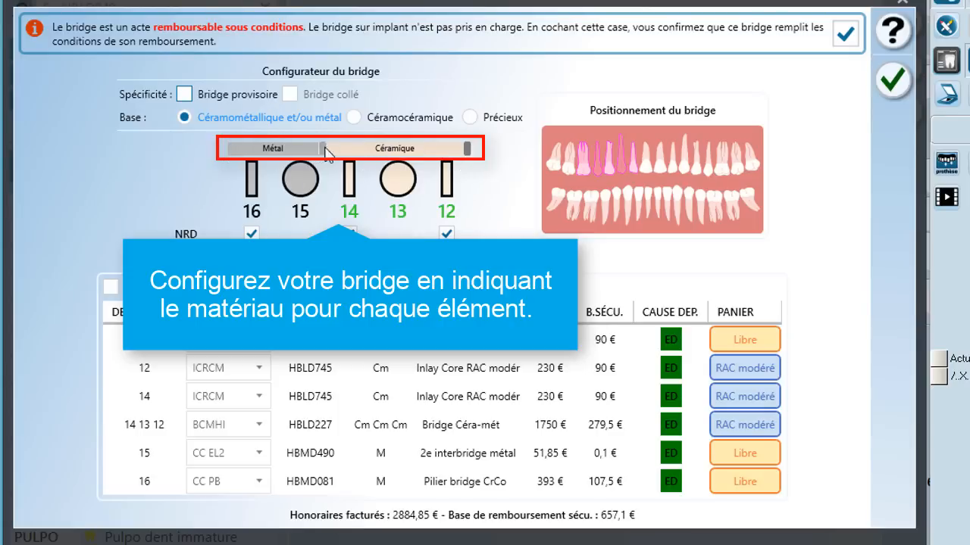
left_click_drag(324, 151, 372, 156)
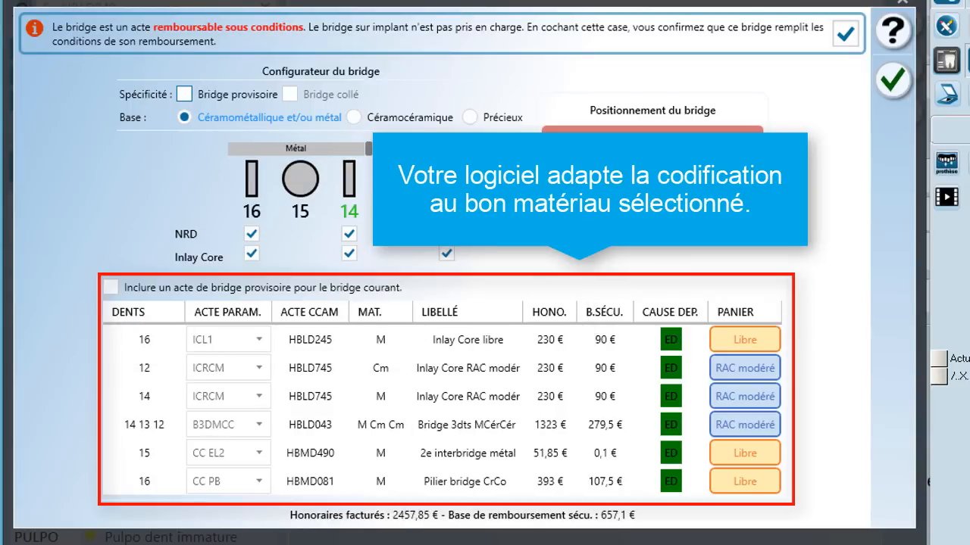
left_click_drag(371, 151, 333, 152)
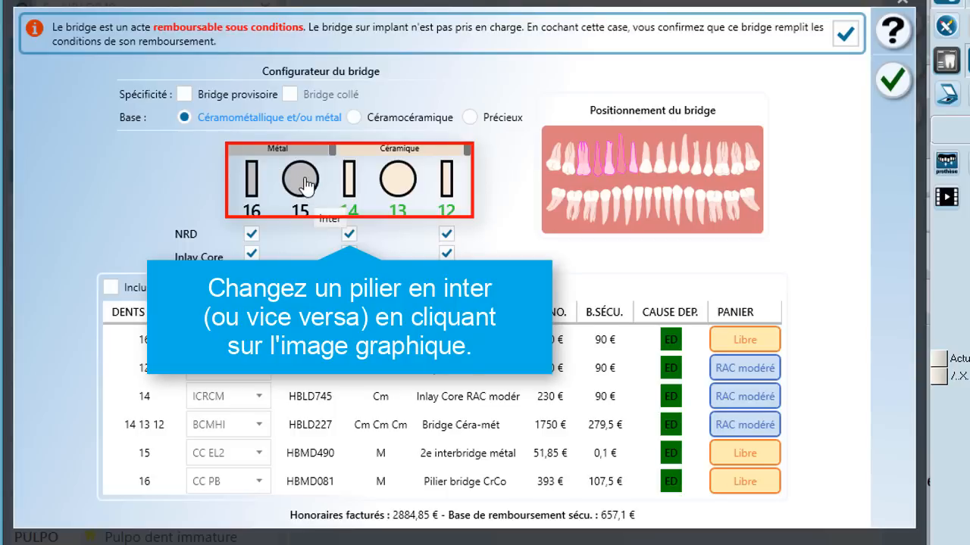
Step: Try swapping teeth 15, 13 and 14 between abutment and inter, returning each one to its original role
left_click(302, 179)
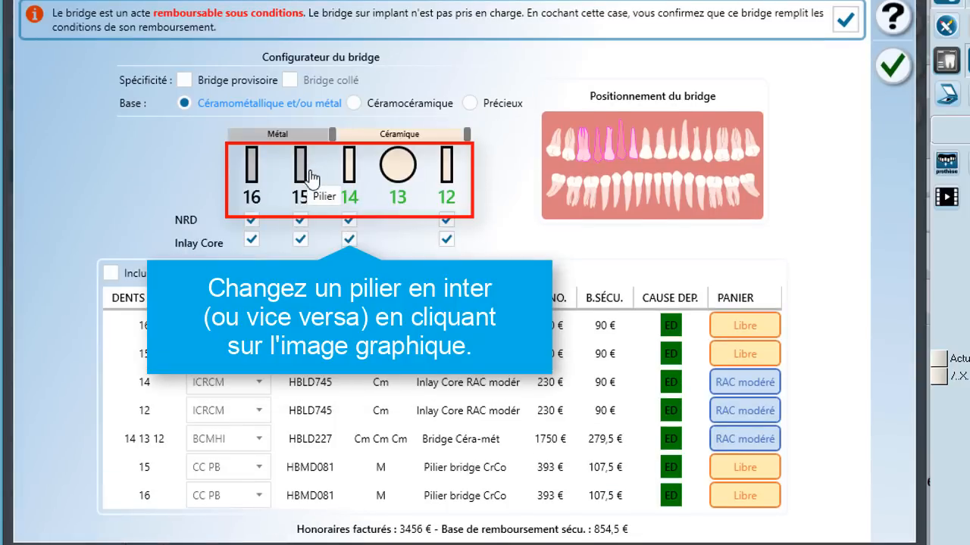
left_click(315, 177)
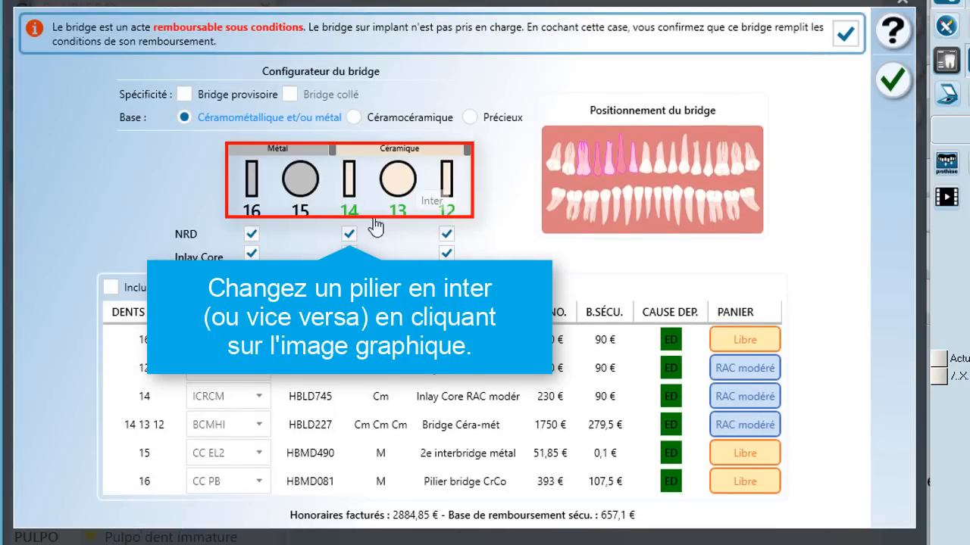
left_click(399, 180)
left_click(400, 179)
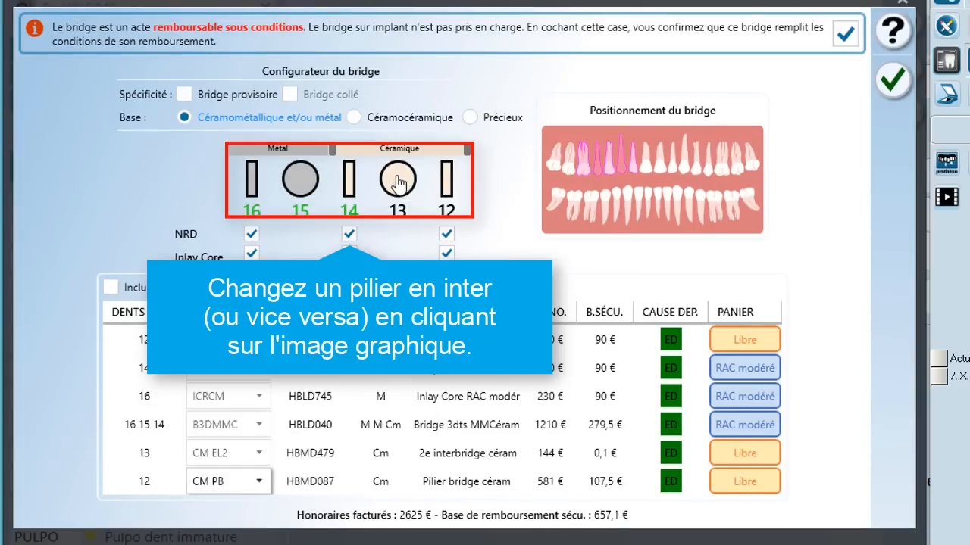
left_click(349, 181)
left_click(349, 182)
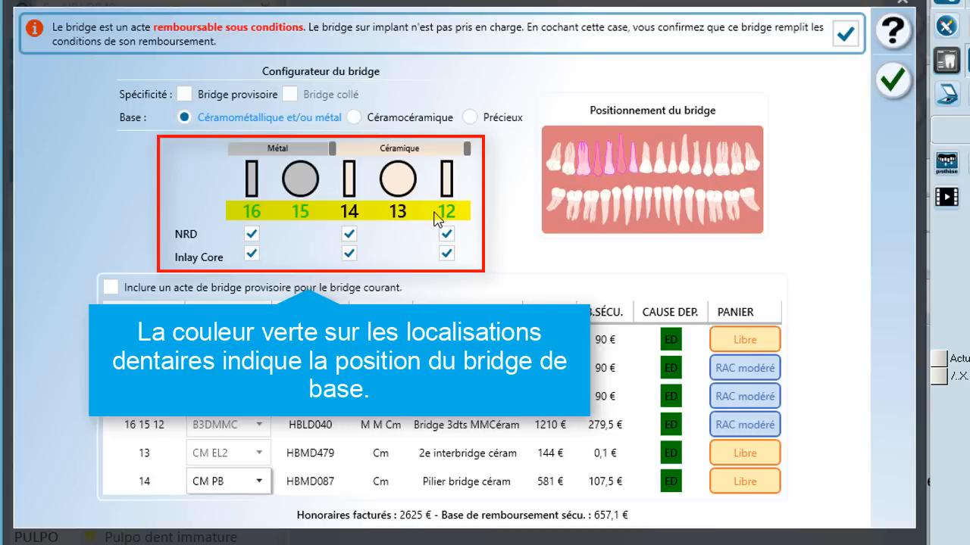
Step: Move the base bridge to teeth 14, 13 and 12 by removing 15 and 16 from it
left_click(300, 218)
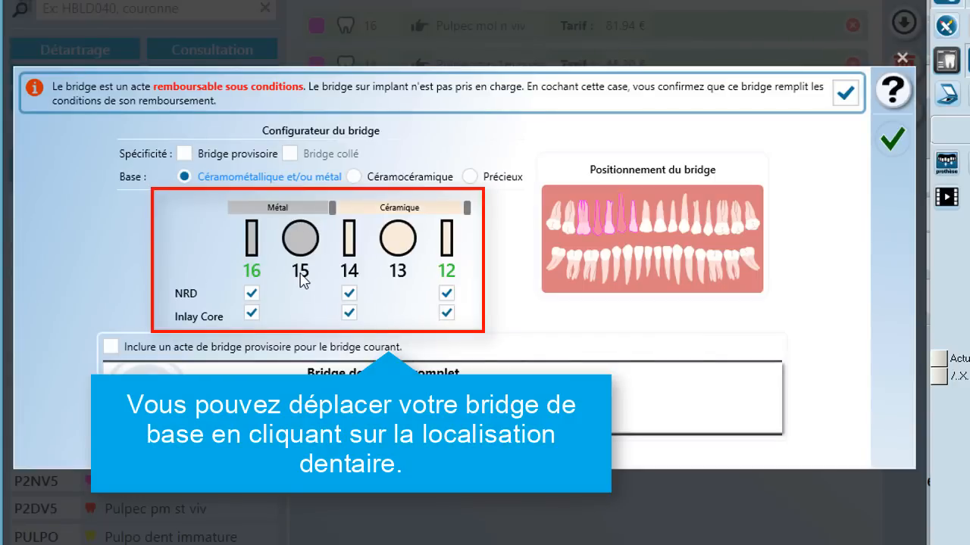
left_click(401, 279)
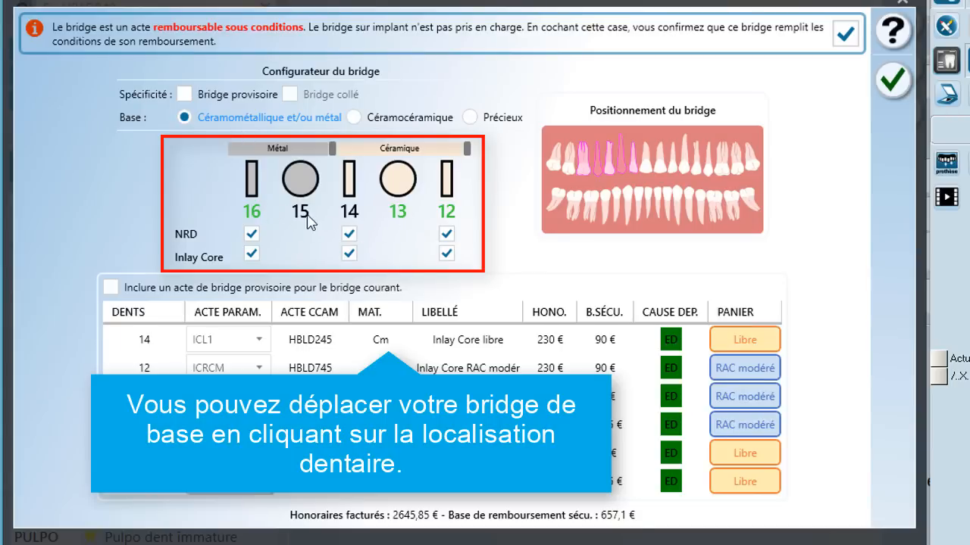
left_click(256, 213)
left_click(348, 274)
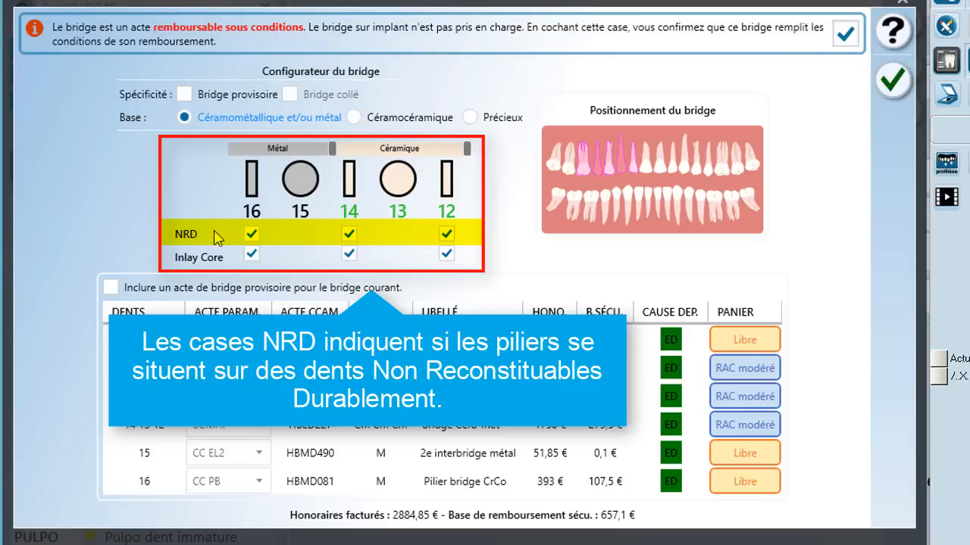
Step: Try removing the NRD mention from tooth 16 and restore it
left_click(253, 237)
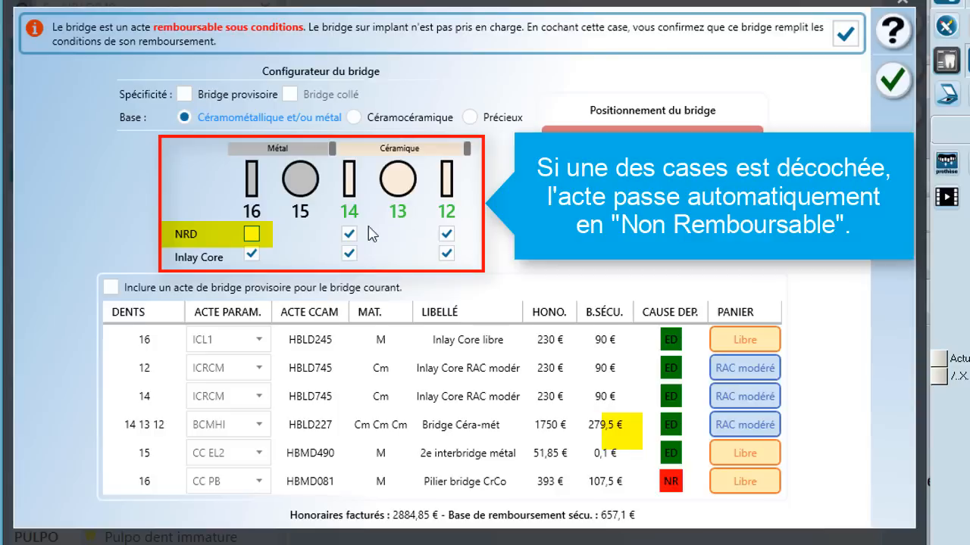
left_click(252, 234)
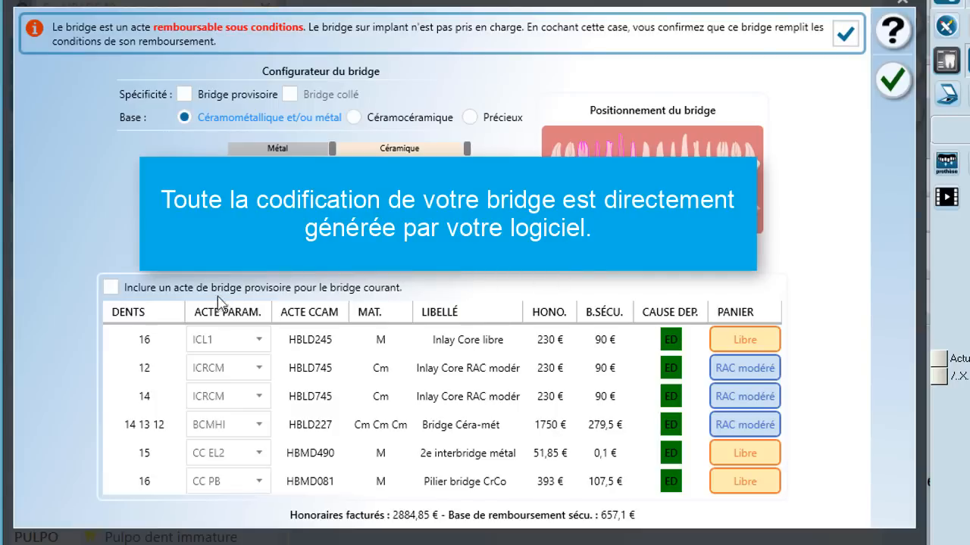
Step: Include a provisional bridge act for the current bridge and validate the bridge into the treatment plan
left_click(113, 287)
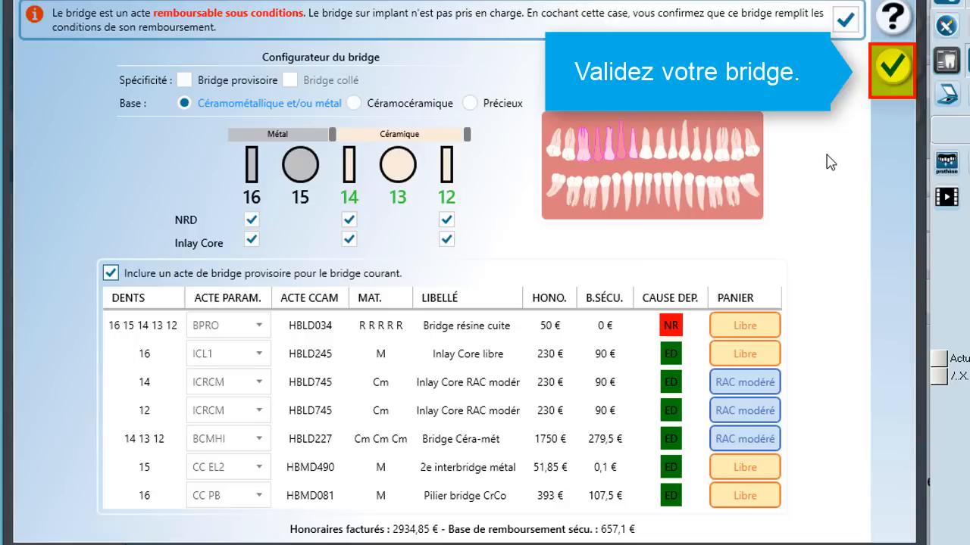
left_click(897, 69)
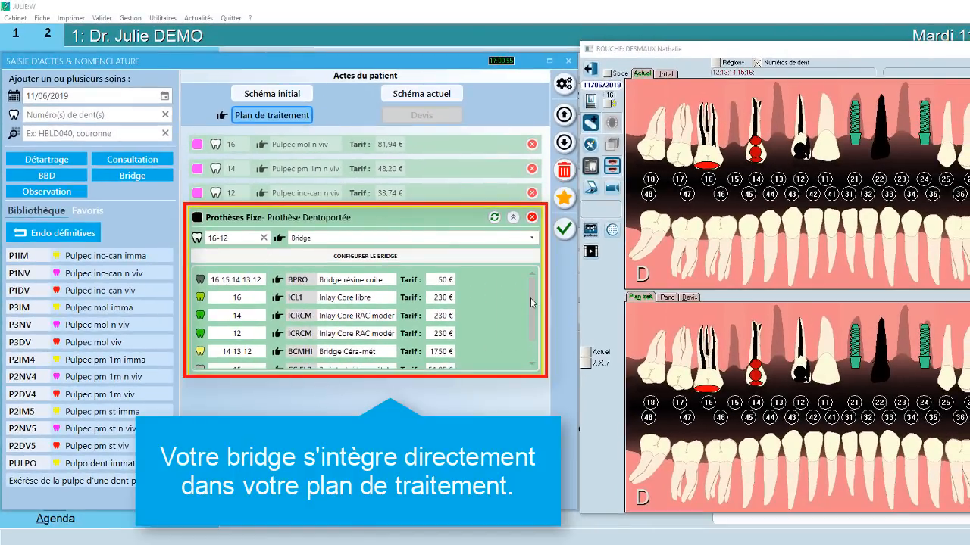
Step: Review the acts of the 16-12 bridge, reconfigure it with tooth 14 as an inter, validate it and reopen its configuration
scroll(532, 303, "down", 2)
scroll(532, 303, "up", 2)
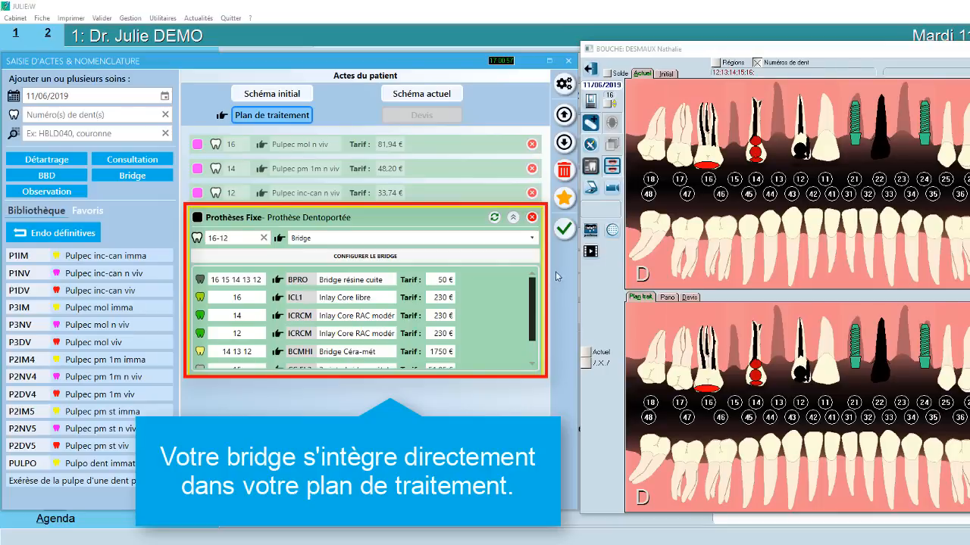
scroll(536, 326, "down", 2)
scroll(525, 309, "up", 2)
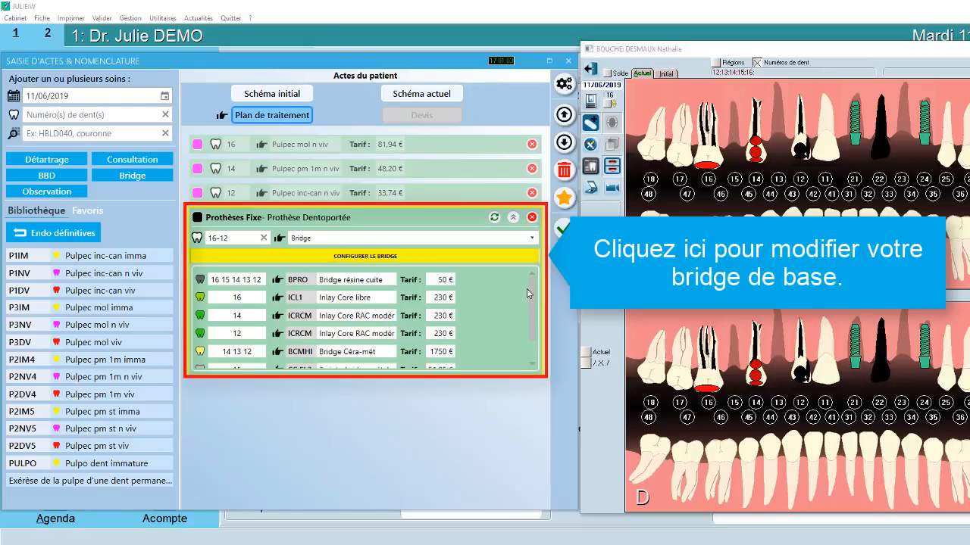
scroll(535, 309, "down", 2)
scroll(538, 310, "up", 2)
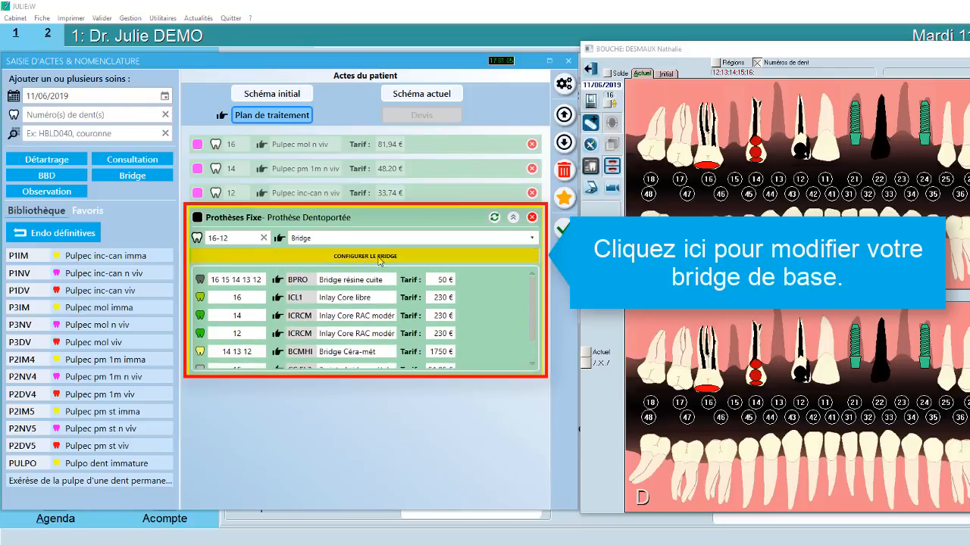
left_click(378, 256)
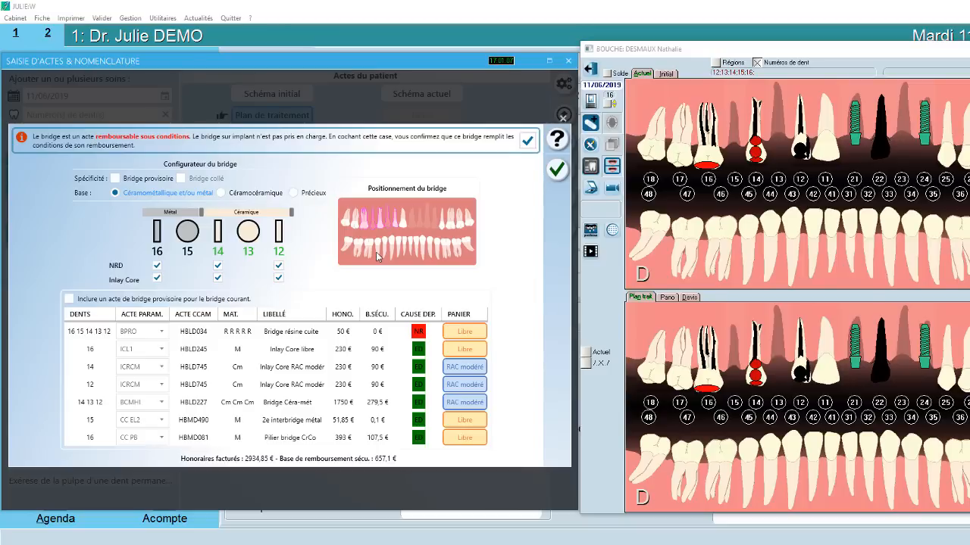
left_click(220, 244)
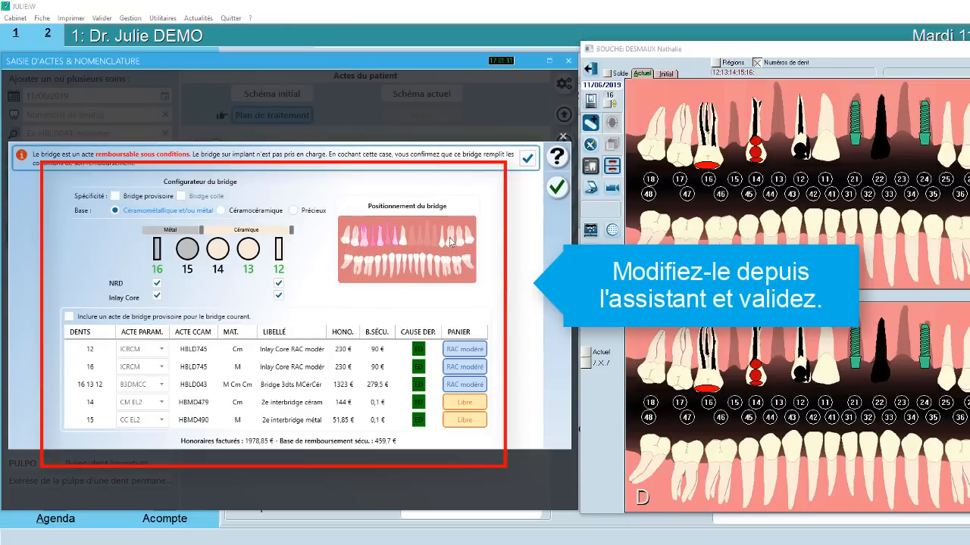
left_click(554, 194)
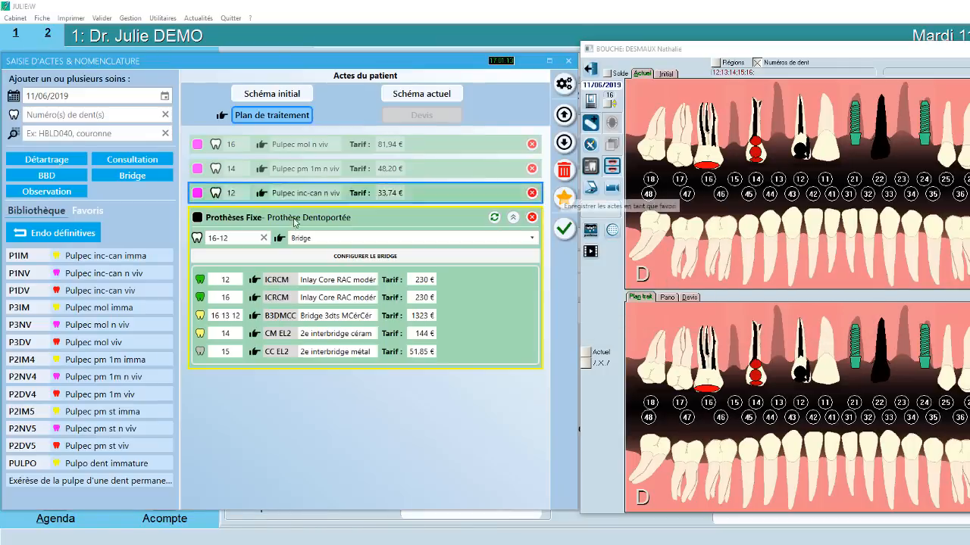
left_click(426, 255)
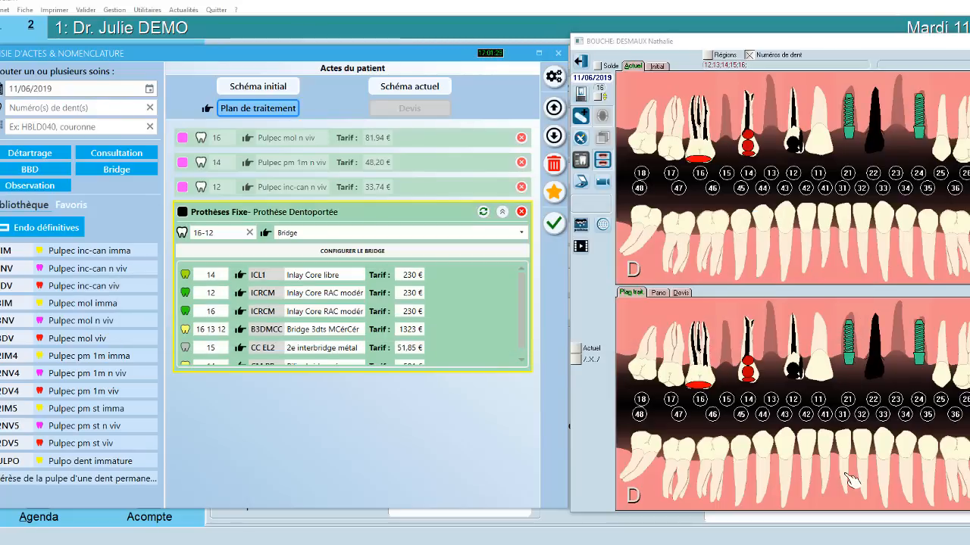
Step: Select teeth 21, 23 and 24 on the treatment plan chart and start configuring a bridge for them
left_click(851, 356)
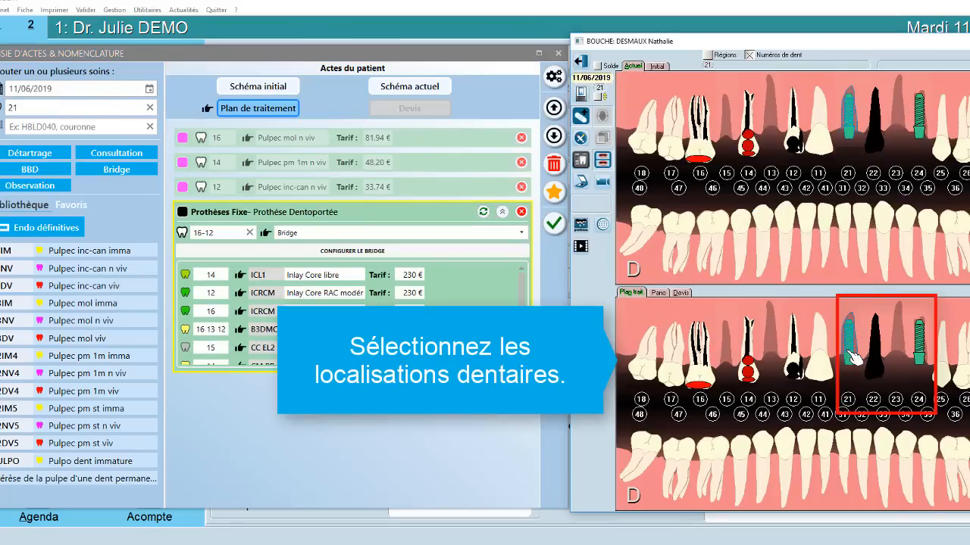
left_click(903, 350)
left_click(919, 353)
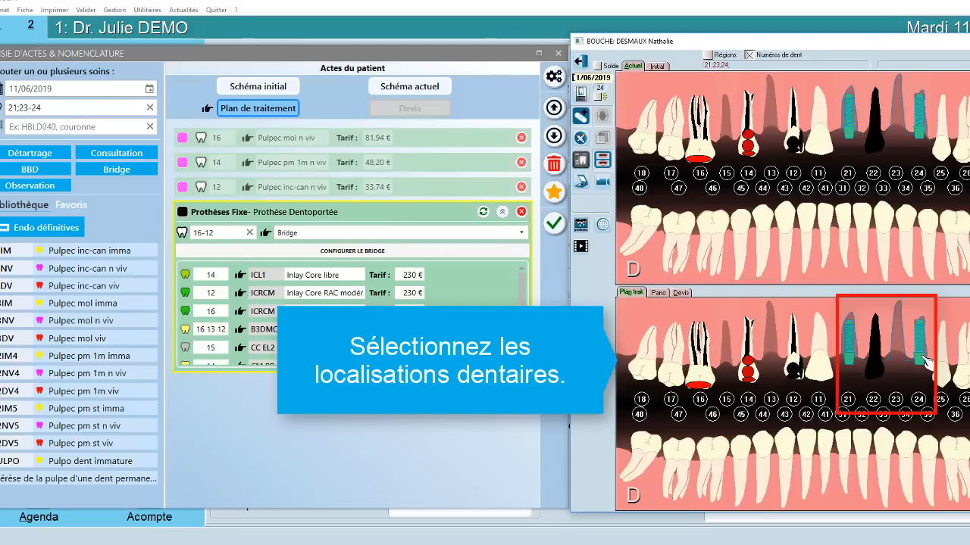
left_click(106, 168)
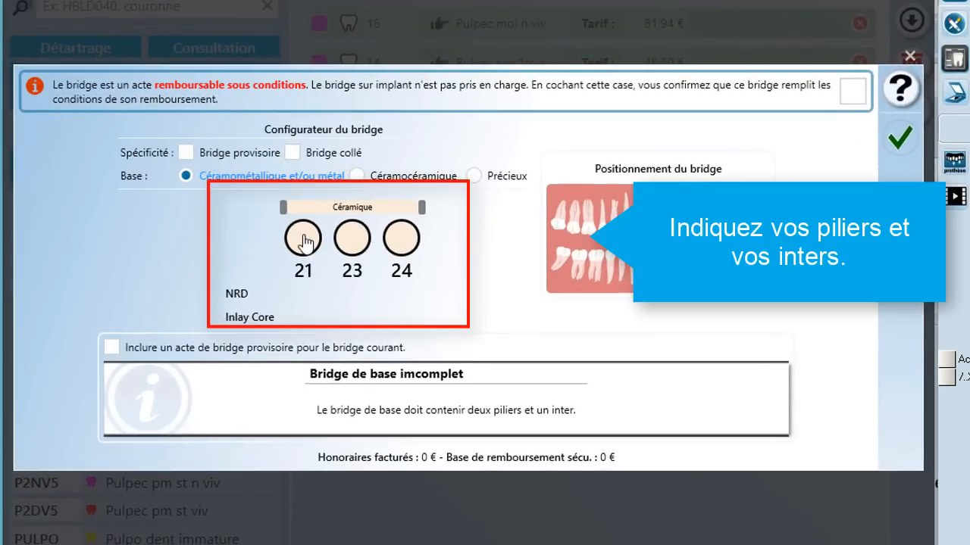
Step: Make teeth 21 and 24 abutments and turn off NRD and Inlay Core for both, as for a bridge on implants
left_click(303, 241)
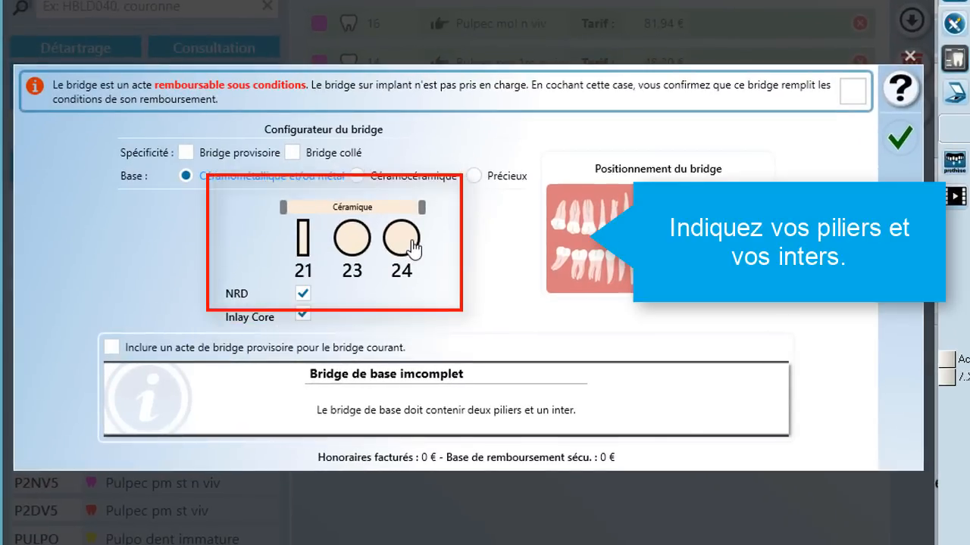
left_click(412, 249)
left_click(303, 276)
left_click(303, 296)
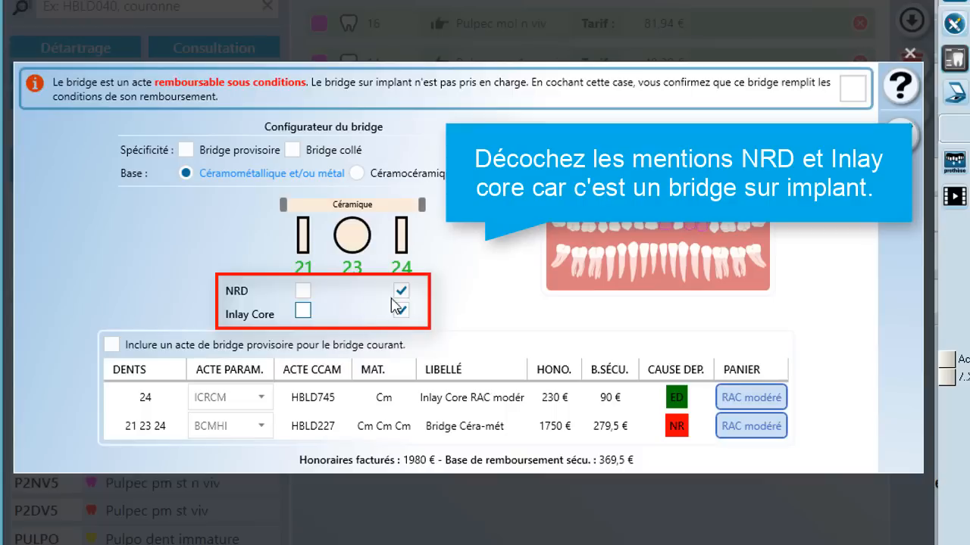
left_click(400, 310)
left_click(401, 290)
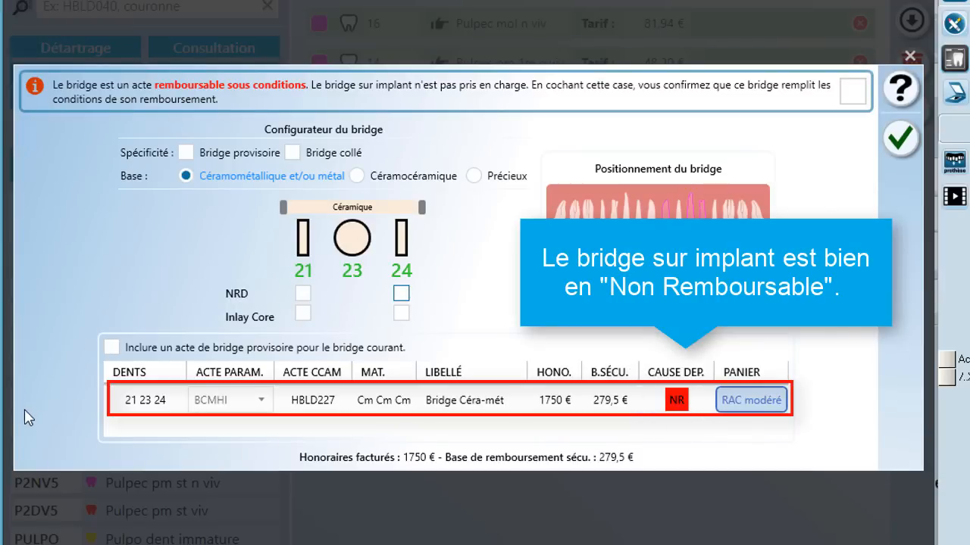
Step: Include a provisional bridge act for the 21, 23, 24 bridge and validate that bridge
left_click(112, 347)
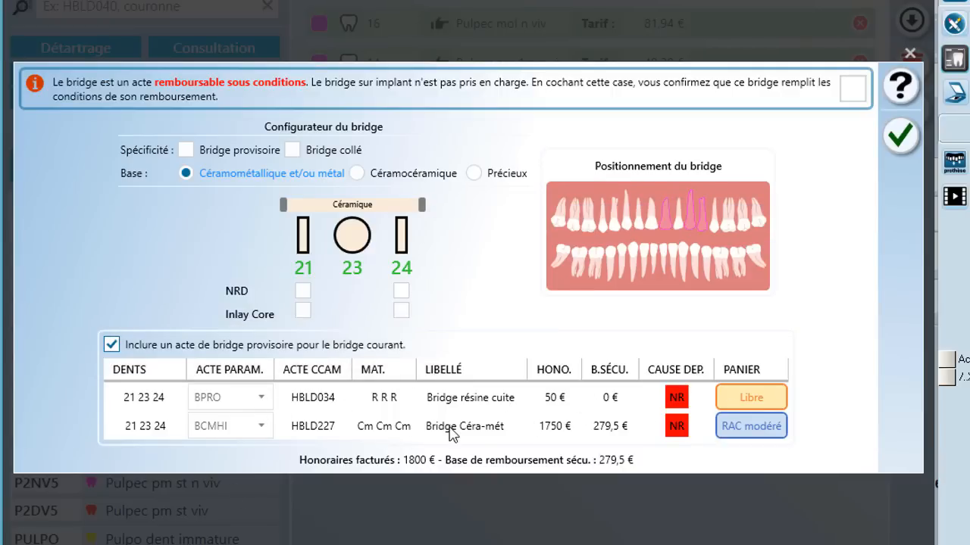
left_click(899, 135)
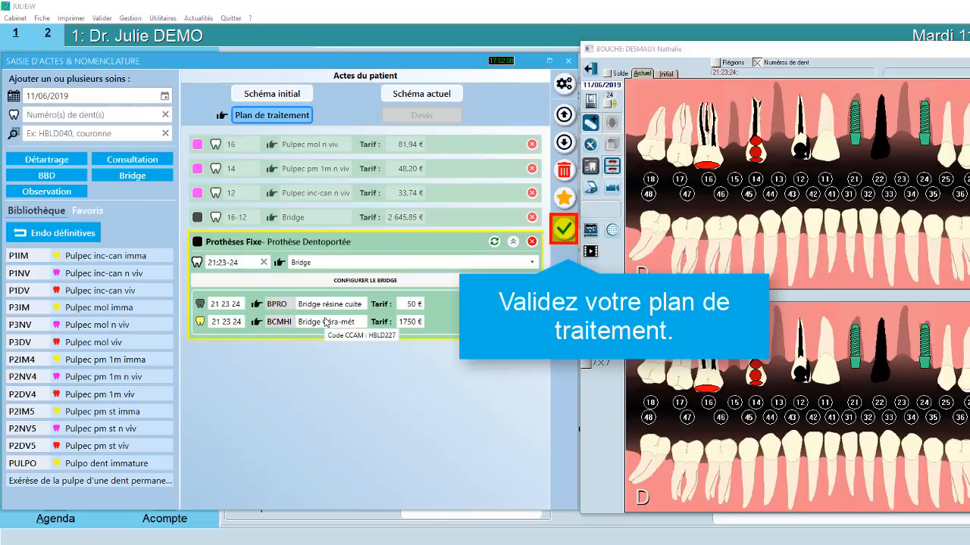
Step: Validate the whole treatment plan and save the graphic codings of the endodontic acts
left_click(564, 228)
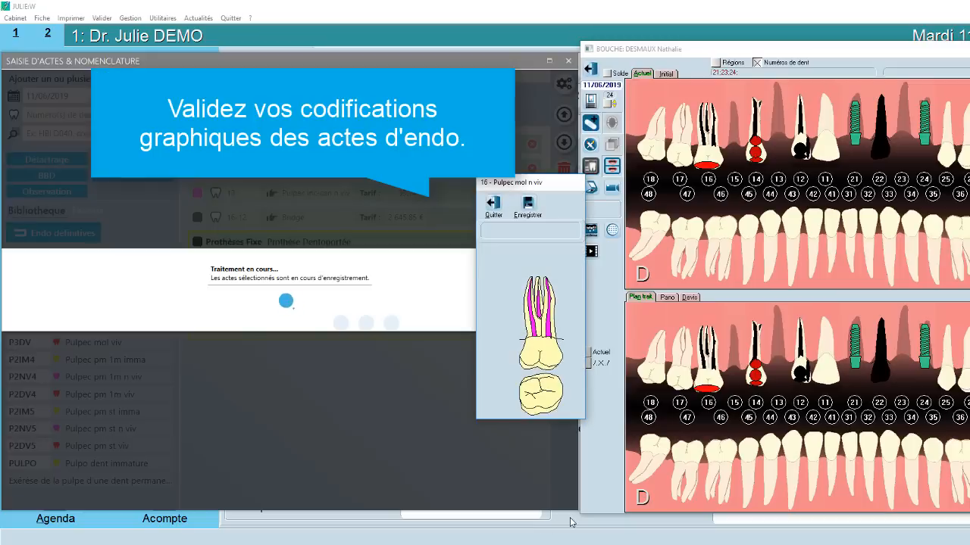
left_click(528, 205)
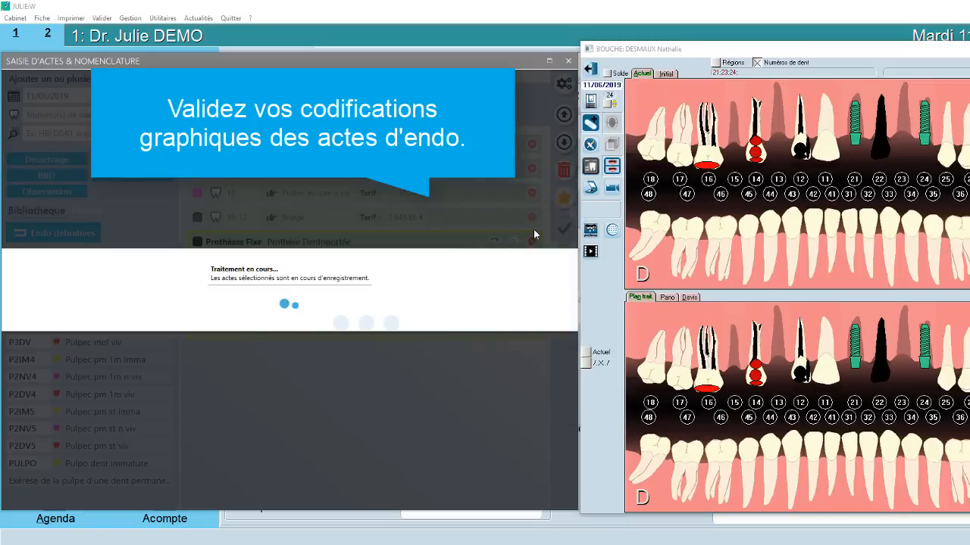
left_click(533, 211)
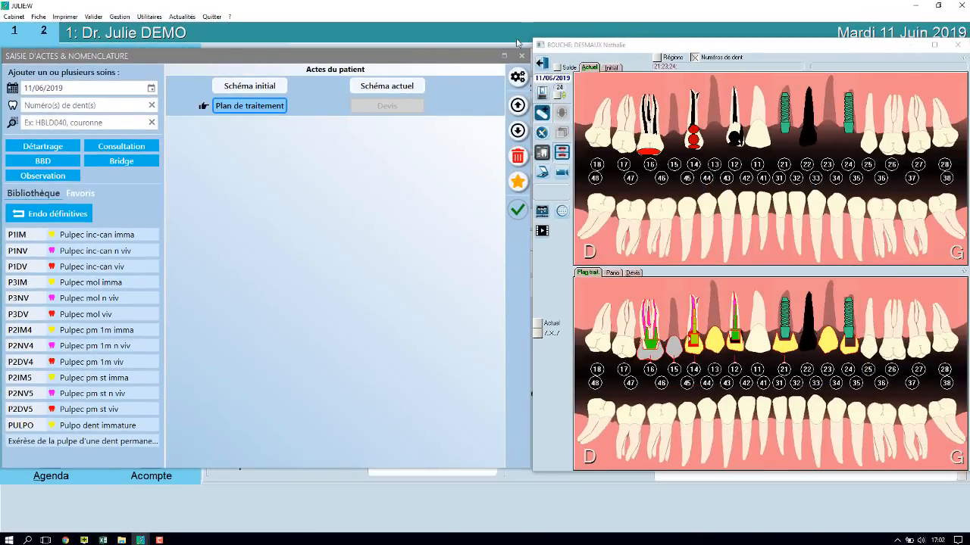
Step: Close the act entry window and display the patient's treatment plan acts in the medical history
left_click(522, 55)
left_click(150, 187)
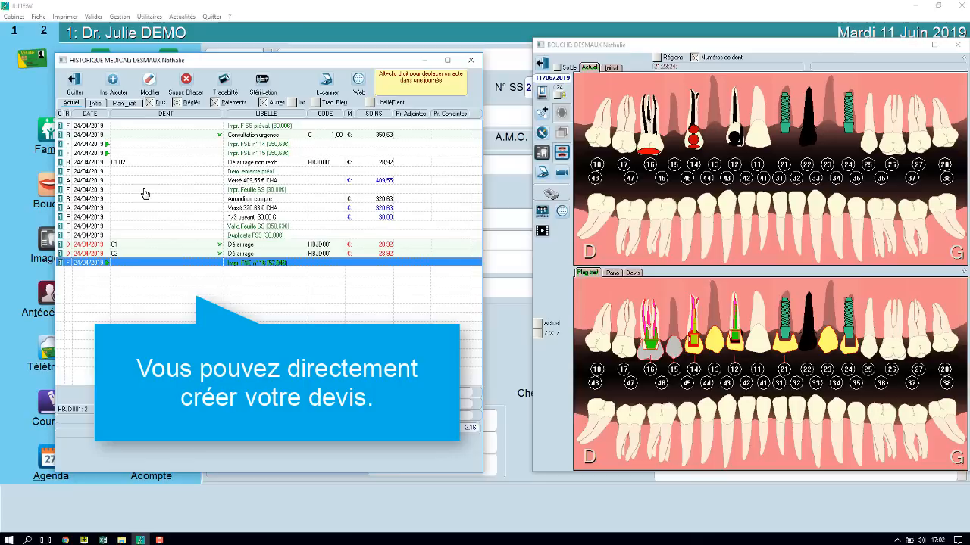
left_click(124, 103)
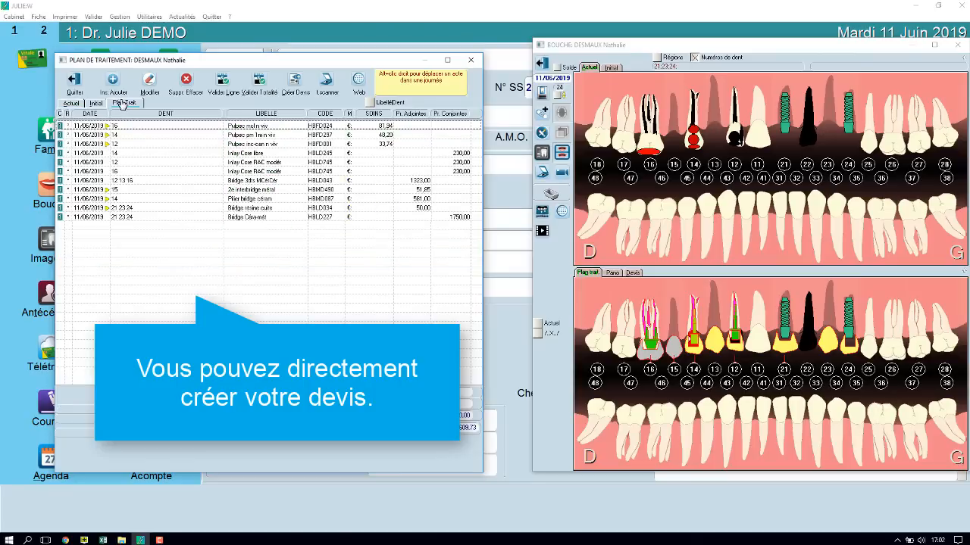
left_click_drag(361, 218, 320, 158)
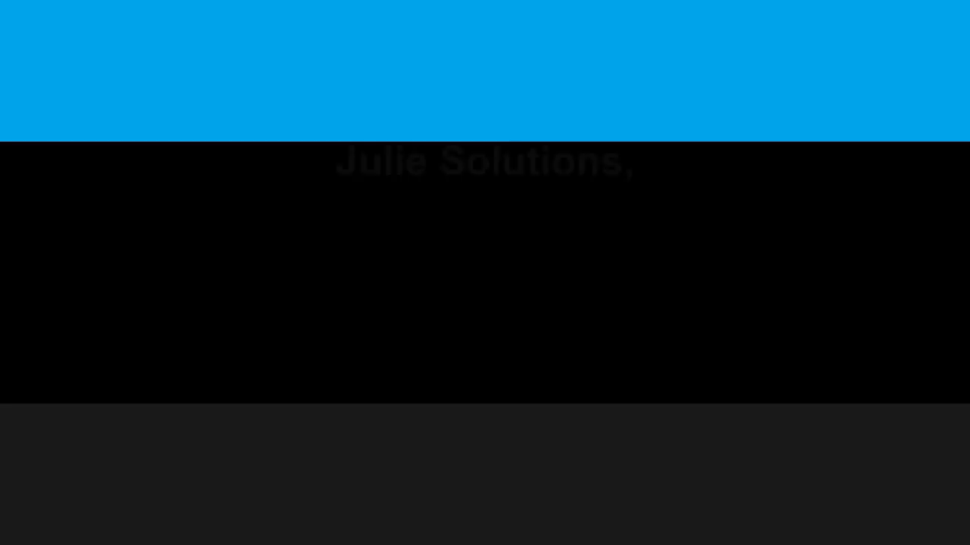